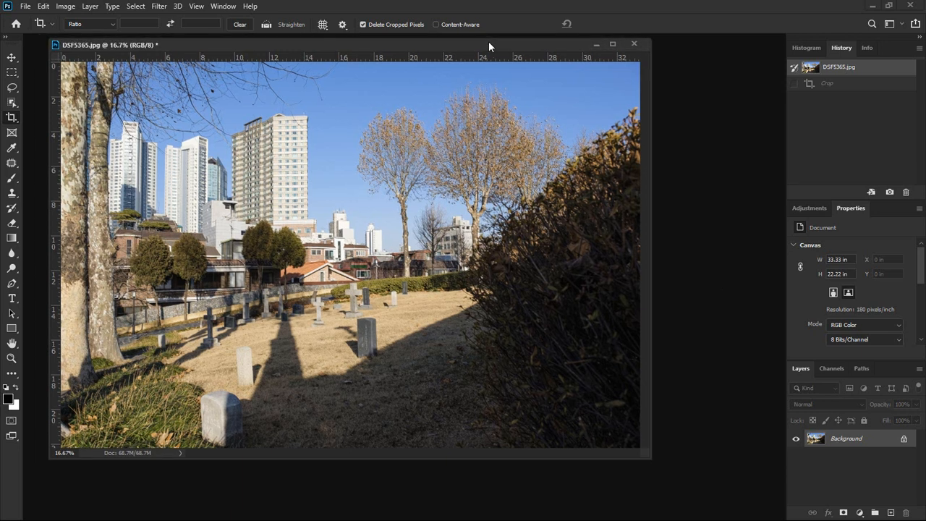
- Enlarge the photo's document window to leave space around the image and activate the Crop tool
left_click_drag(649, 454, 734, 504)
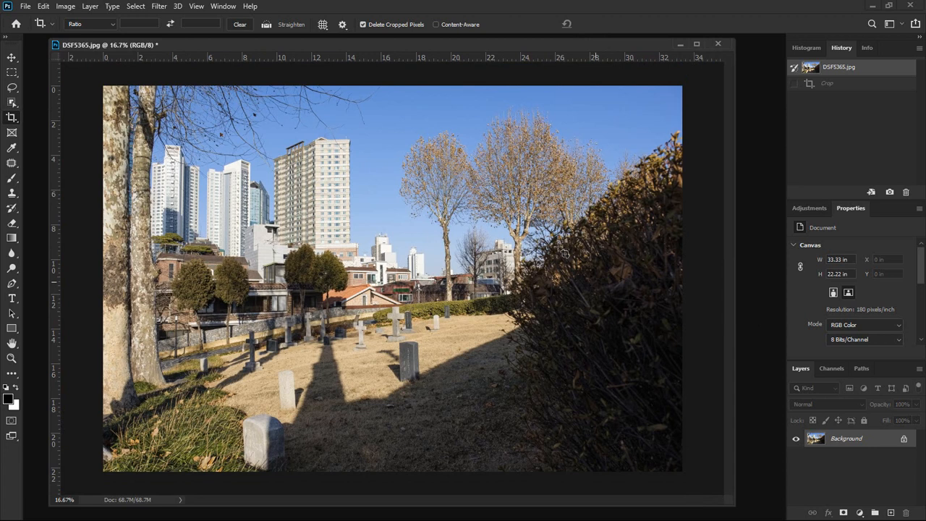
left_click(11, 118)
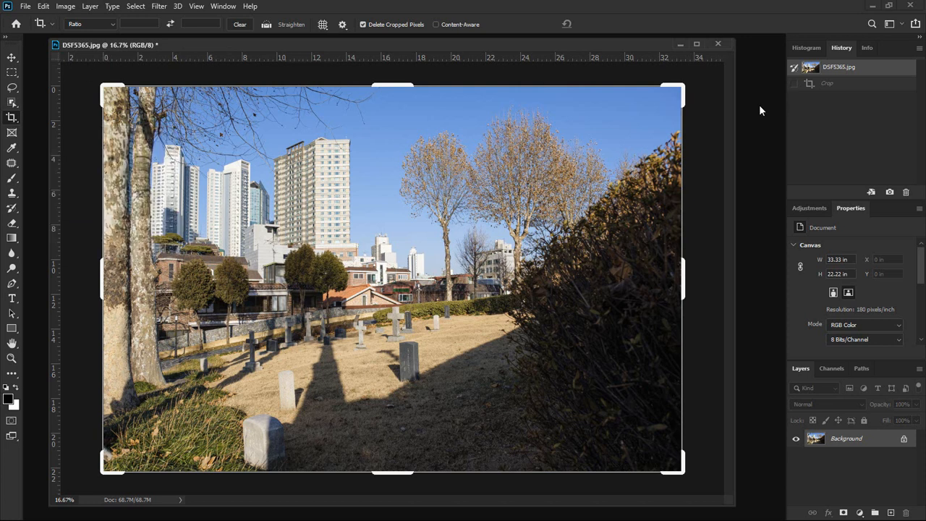
- Try an unconstrained crop that trims the photo's right and bottom edges
left_click_drag(683, 85, 649, 85)
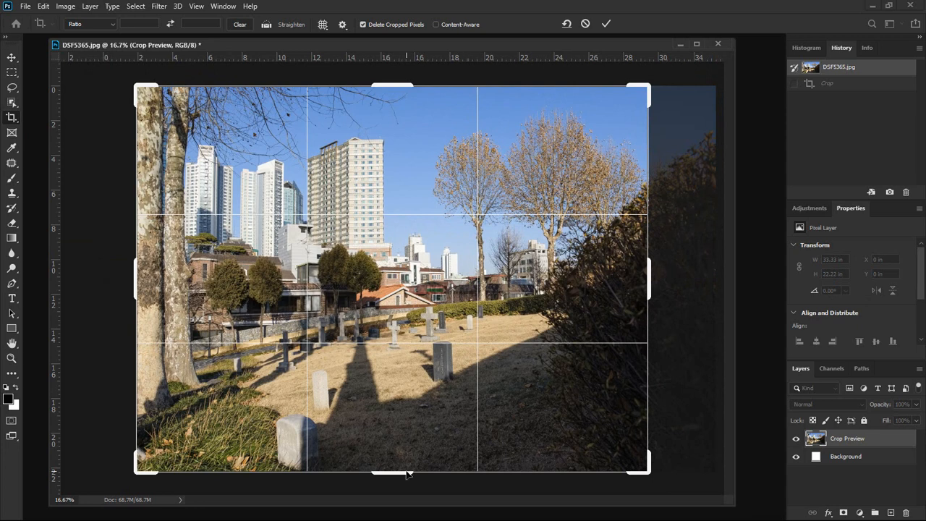
mouse_move(403, 473)
left_mouse_down()
mouse_move(404, 460)
mouse_move(406, 469)
left_mouse_up()
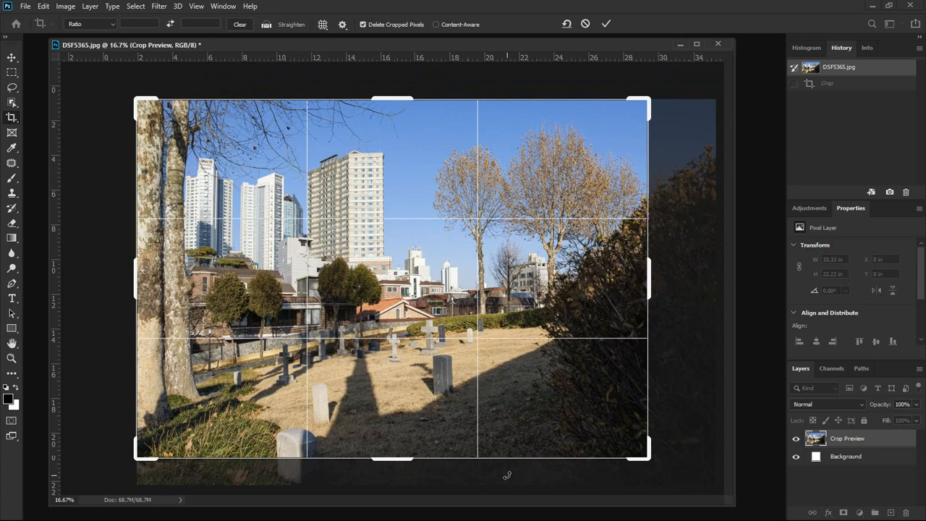
key("Return")
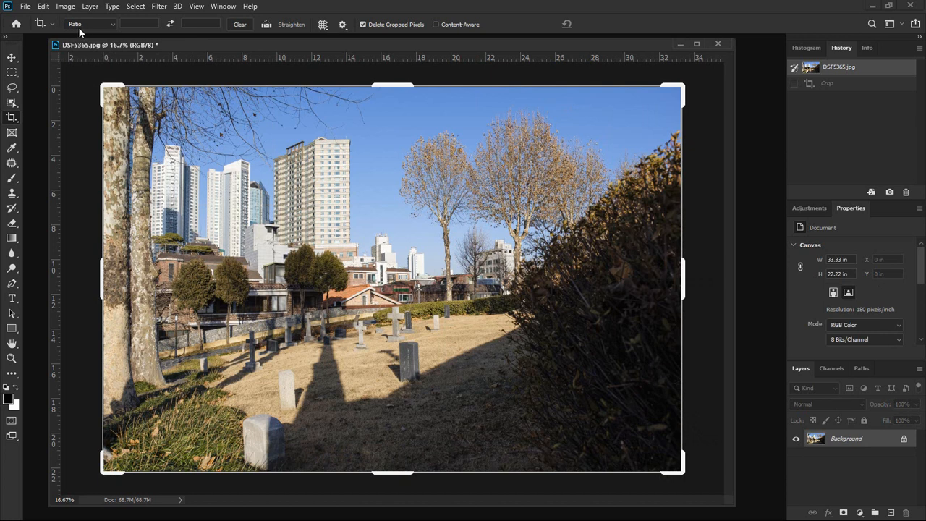
- Constrain the crop to the Original Ratio and shrink the crop box slightly from its upper-right corner
left_click(151, 24)
left_click(205, 23)
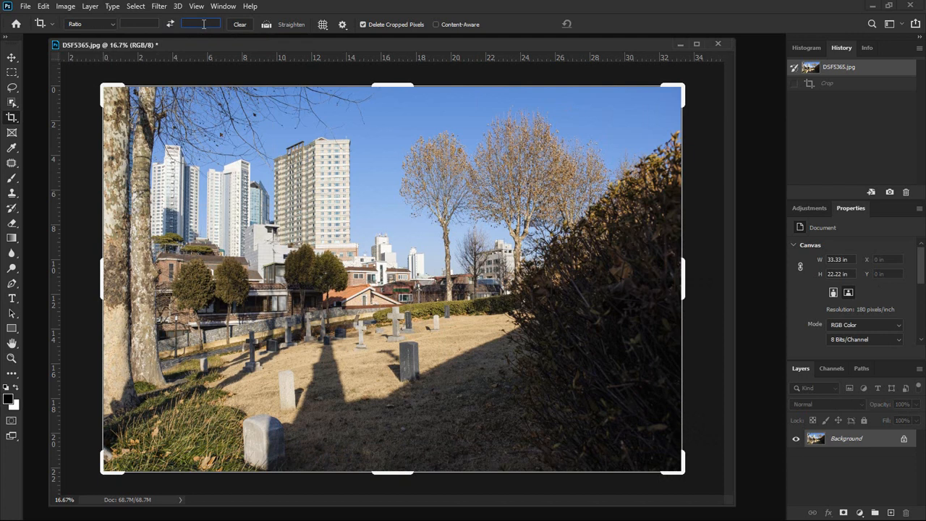
left_click(111, 25)
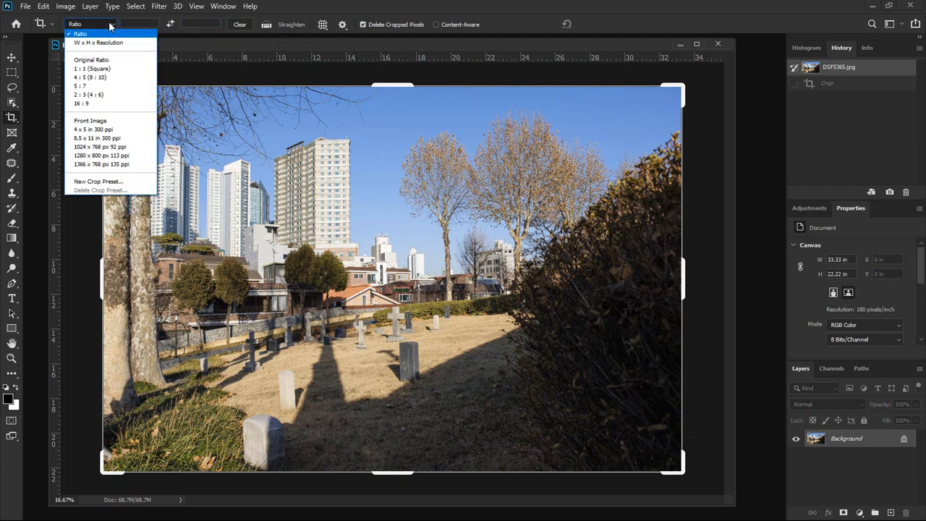
left_click(117, 62)
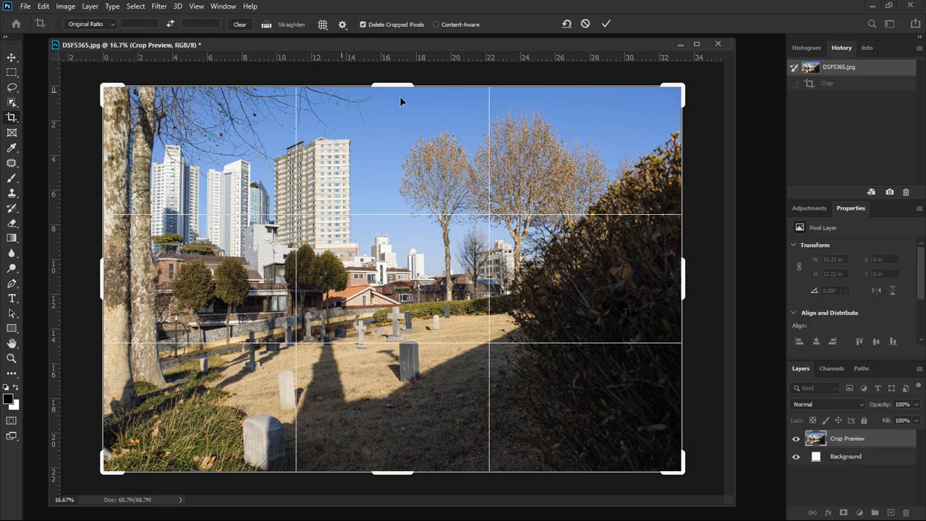
left_click_drag(680, 88, 564, 166)
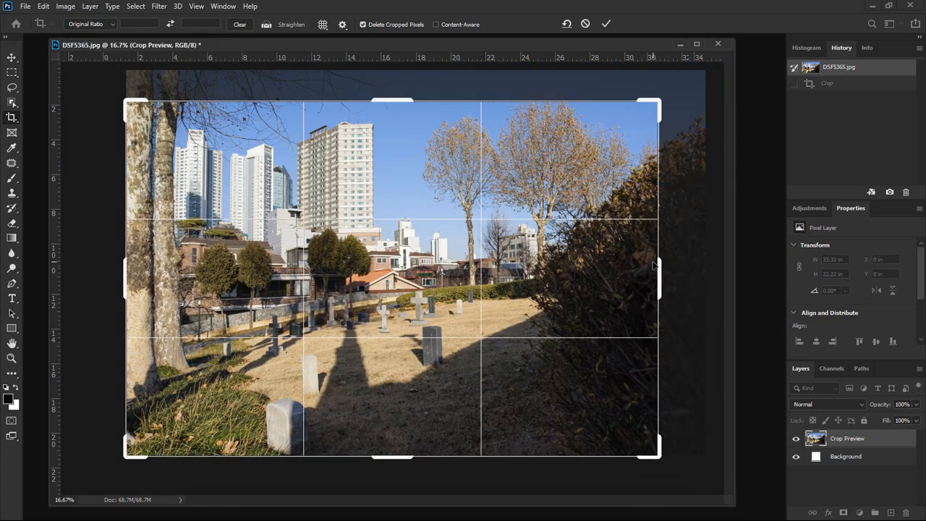
mouse_move(657, 264)
left_mouse_down()
mouse_move(631, 261)
mouse_move(658, 264)
left_mouse_up()
left_click_drag(657, 97, 674, 92)
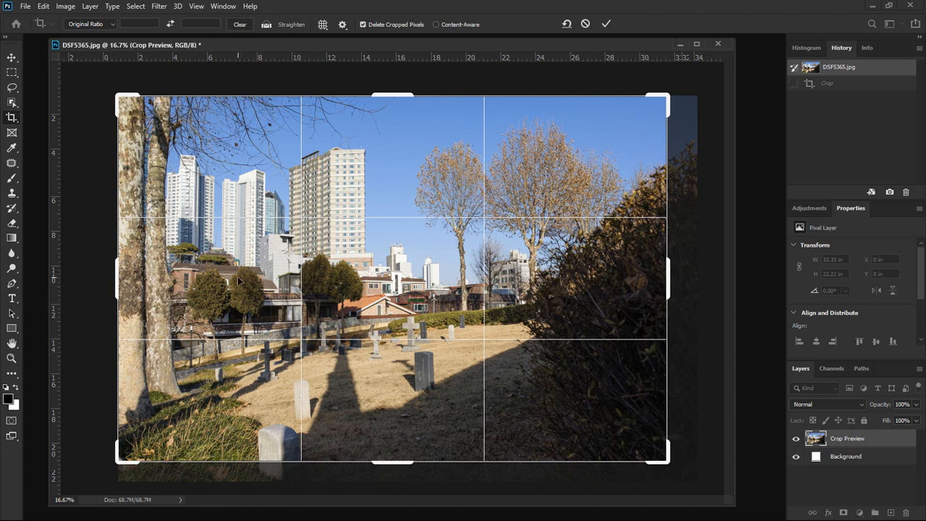
- Switch the crop to the 1 : 1 (Square) ratio and shift the photo slightly left within the crop box
left_click(110, 26)
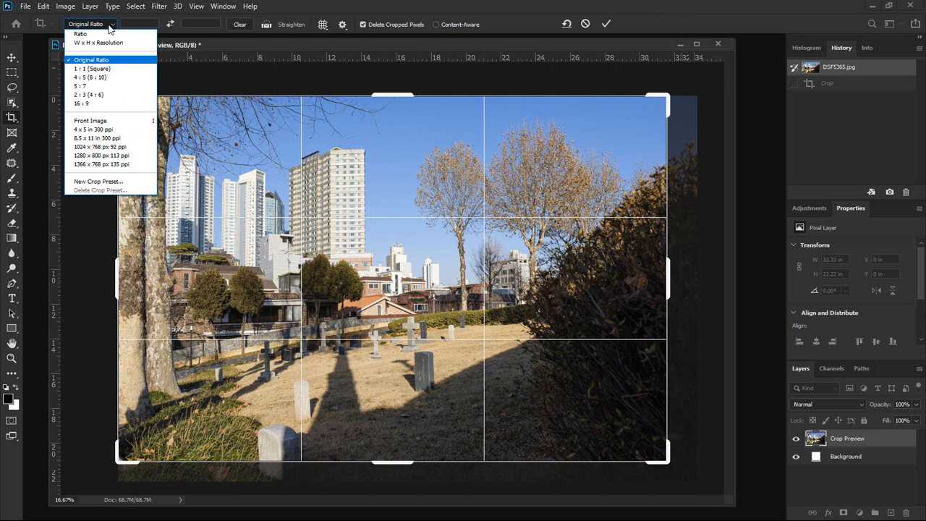
left_click(91, 69)
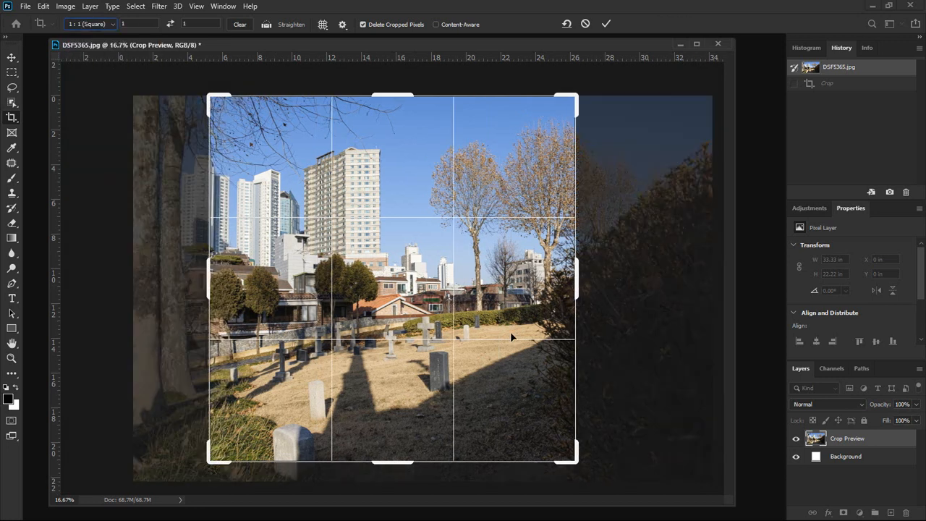
left_click_drag(486, 187, 467, 179)
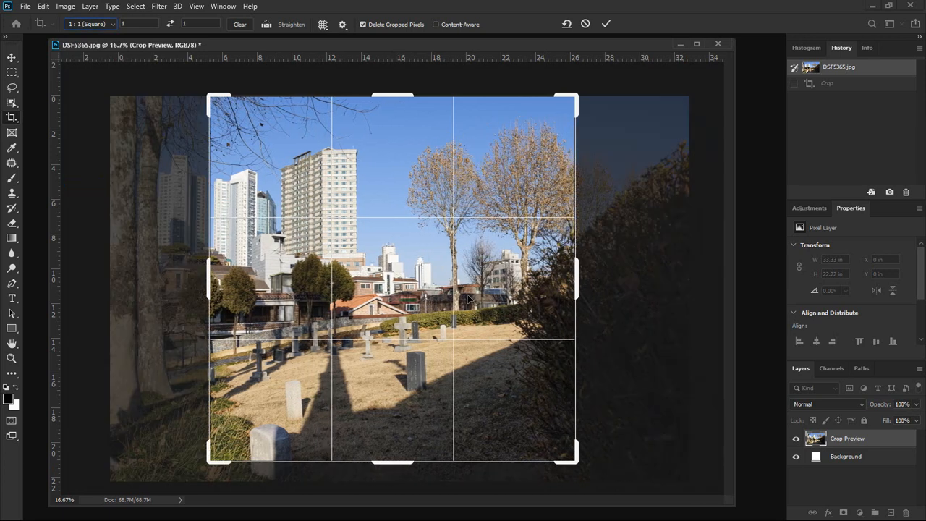
- Choose the 4 : 5 (8 : 10) crop ratio, swap it to landscape orientation and enlarge the crop box from its corners
left_click(112, 25)
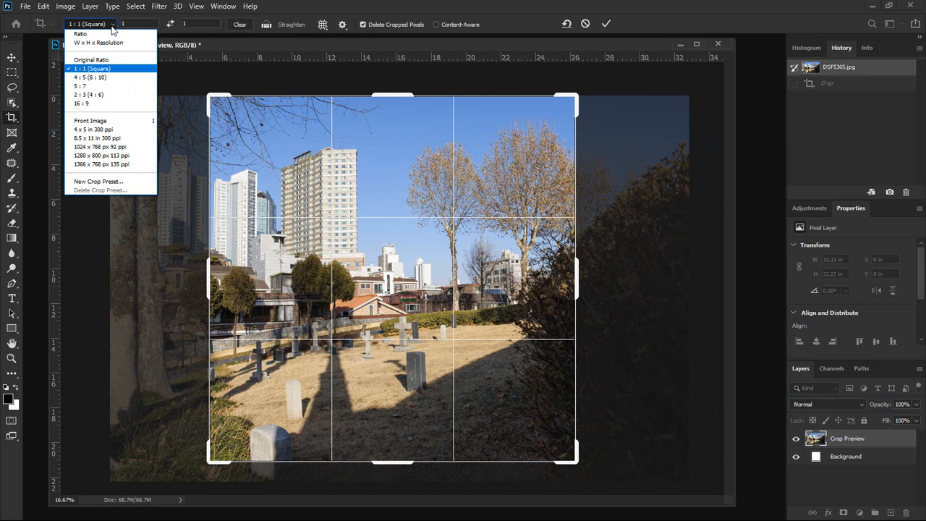
left_click(110, 77)
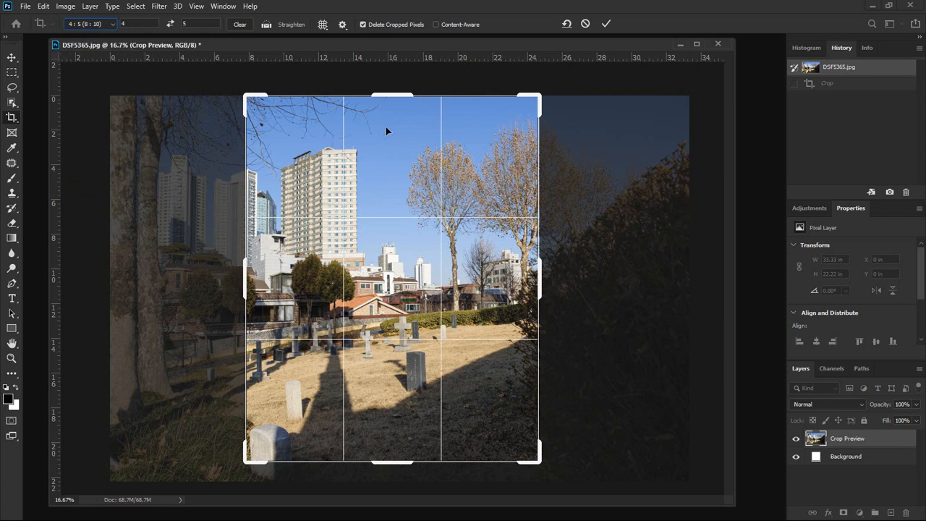
left_click(172, 25)
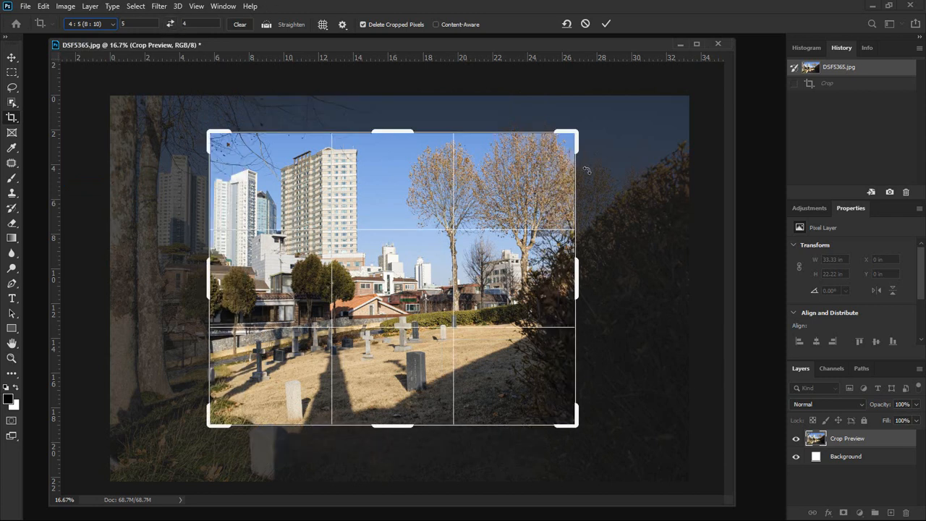
left_click_drag(576, 133, 596, 116)
left_click_drag(190, 439, 166, 458)
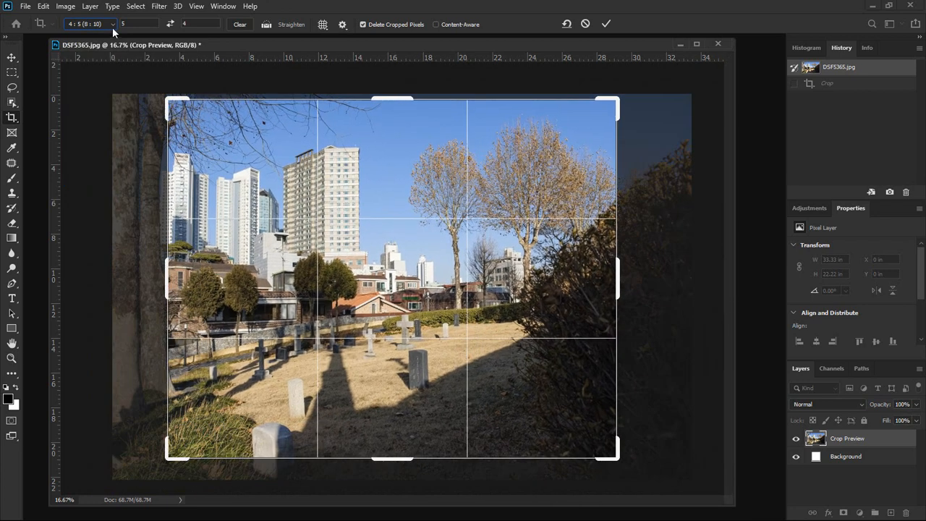
- Apply a repositioned and enlarged 16 : 9 crop that keeps the upper part of the photo, then undo it
left_click(112, 26)
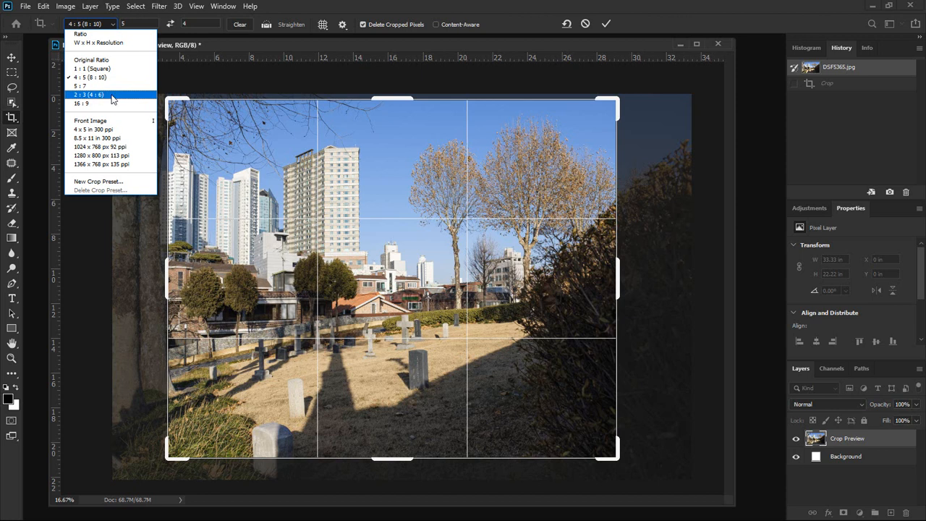
left_click(114, 103)
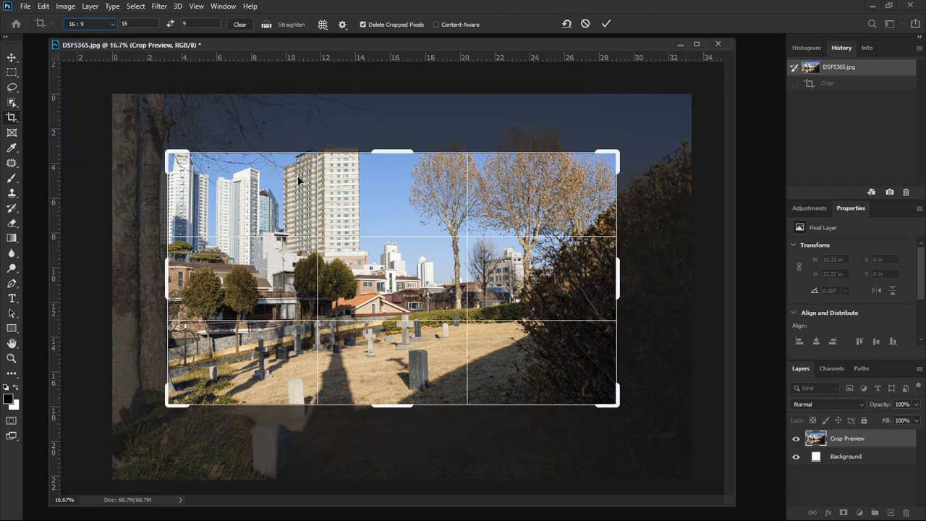
left_click_drag(298, 180, 355, 237)
left_click_drag(615, 404, 643, 416)
key("Return")
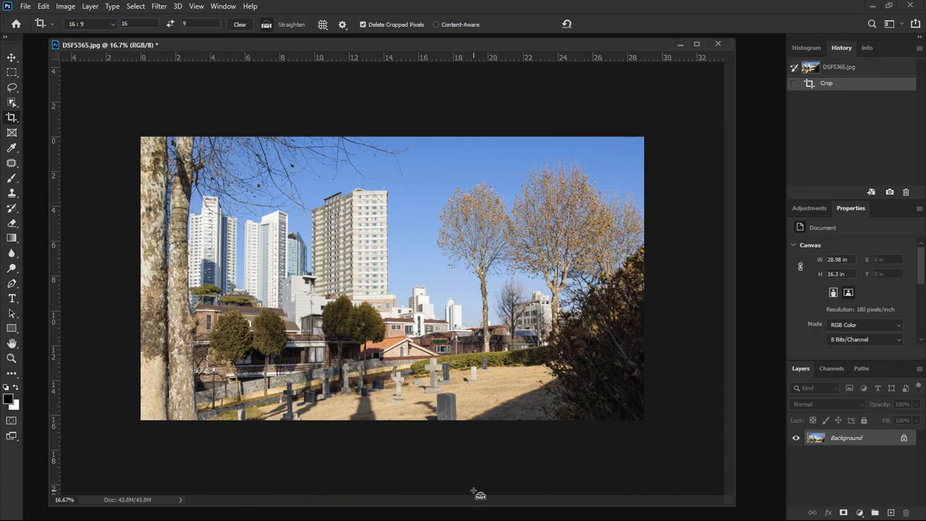
key("ctrl+z")
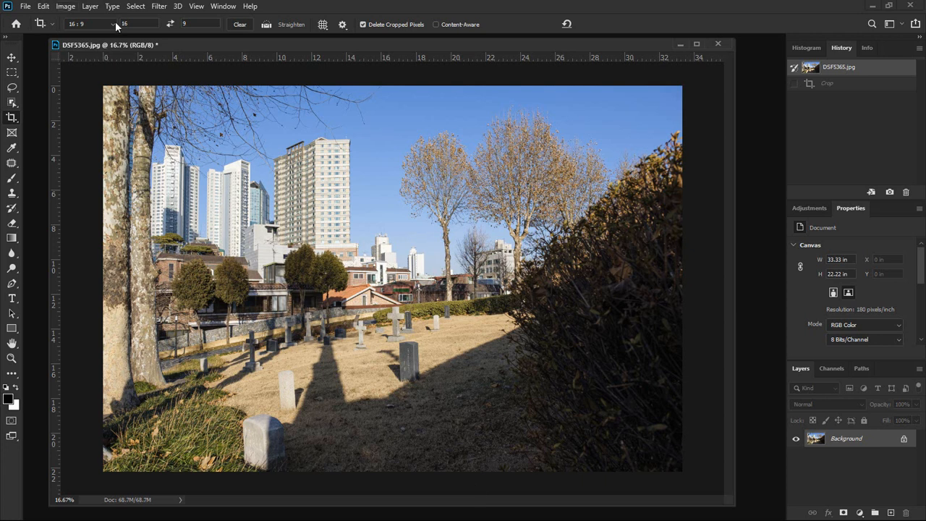
- Crop the photo by W x H x Resolution to 12 in by 8 in at 300 px/in
left_click(113, 24)
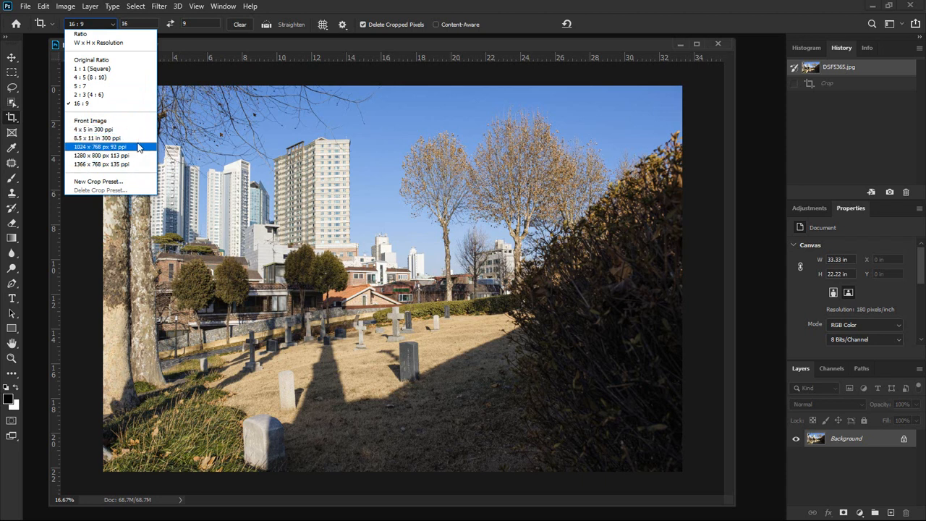
left_click(140, 44)
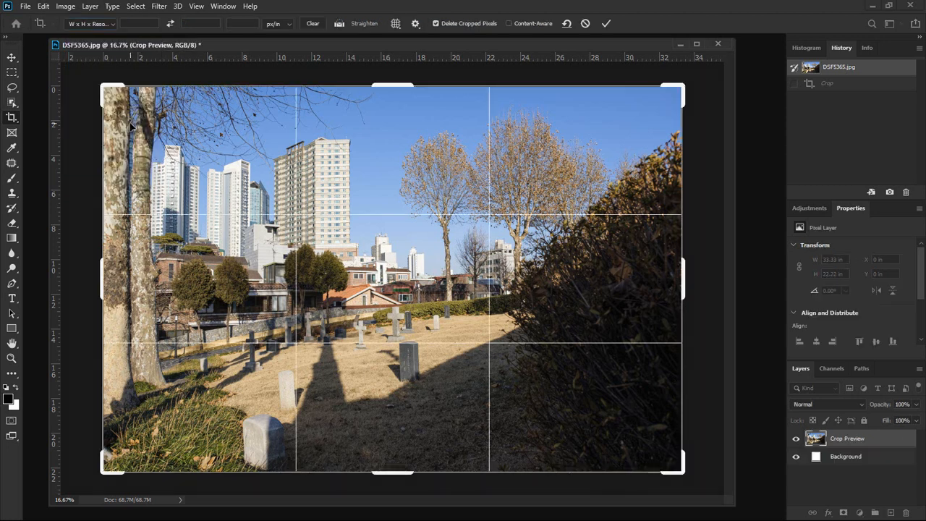
left_click(143, 21)
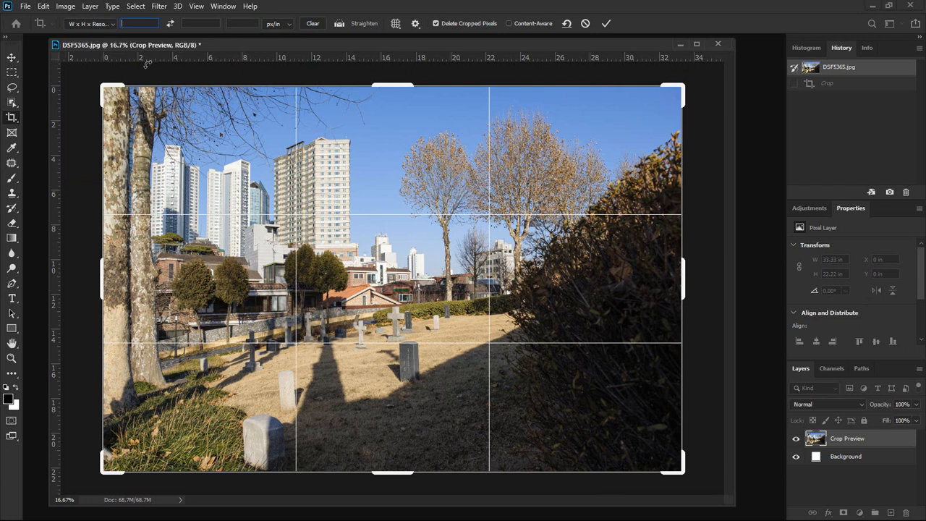
type("12")
key("Tab")
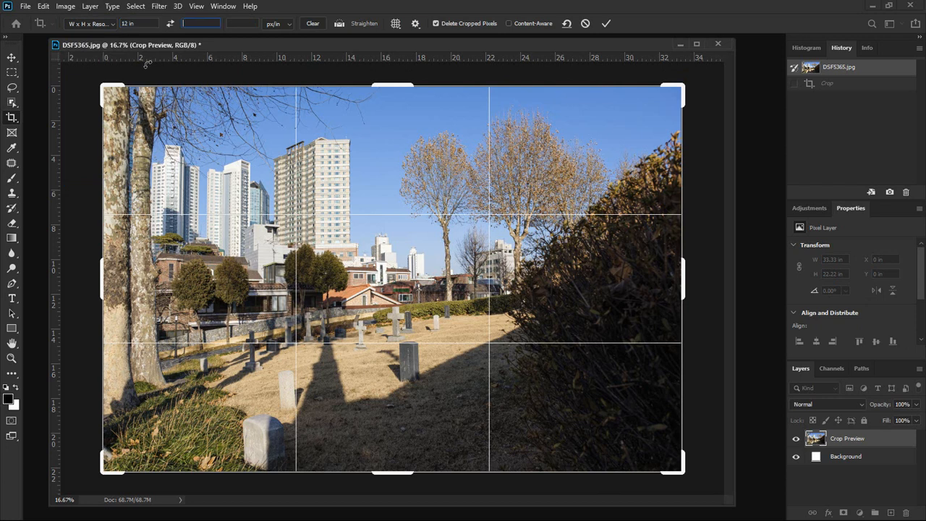
type("8")
key("Tab")
type("300")
key("Return")
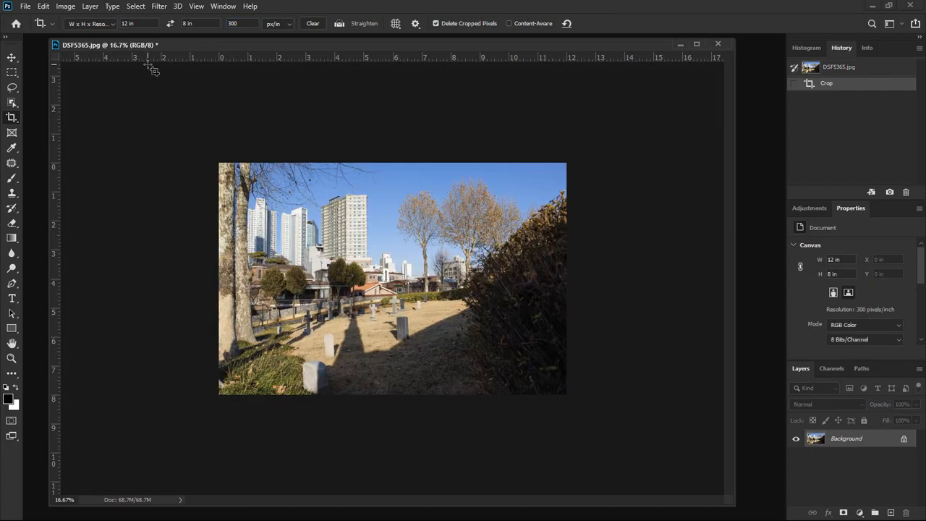
- Check the cropped photo's width, height and resolution in Image Size without changing anything
right_click(228, 43)
left_click(248, 60)
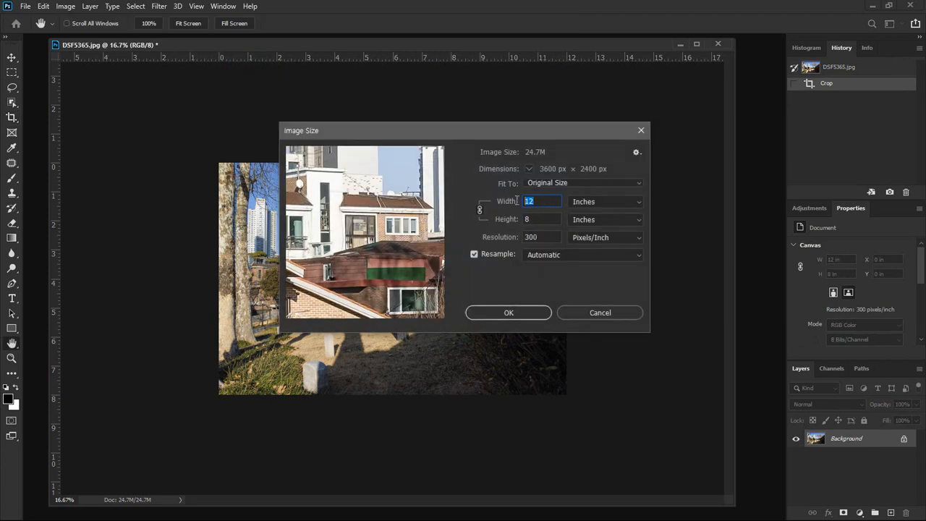
key("Tab")
key("Tab")
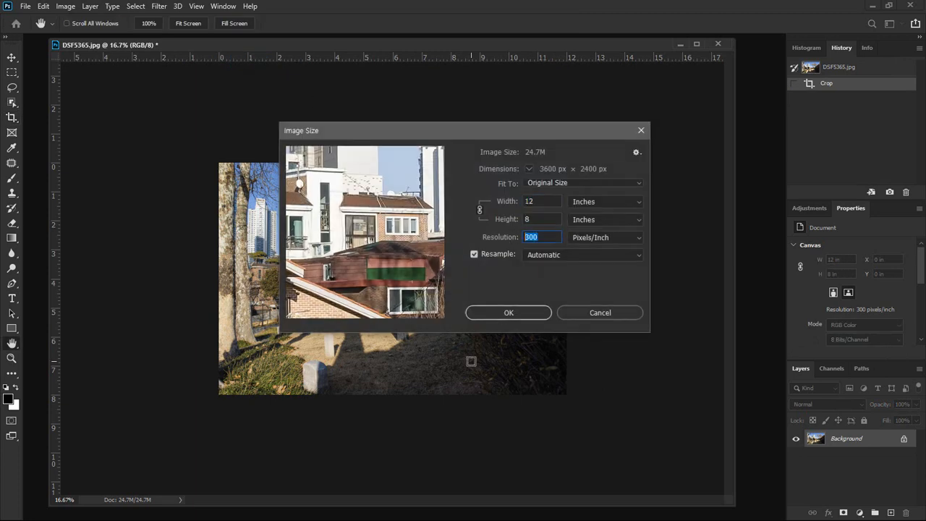
left_click(640, 130)
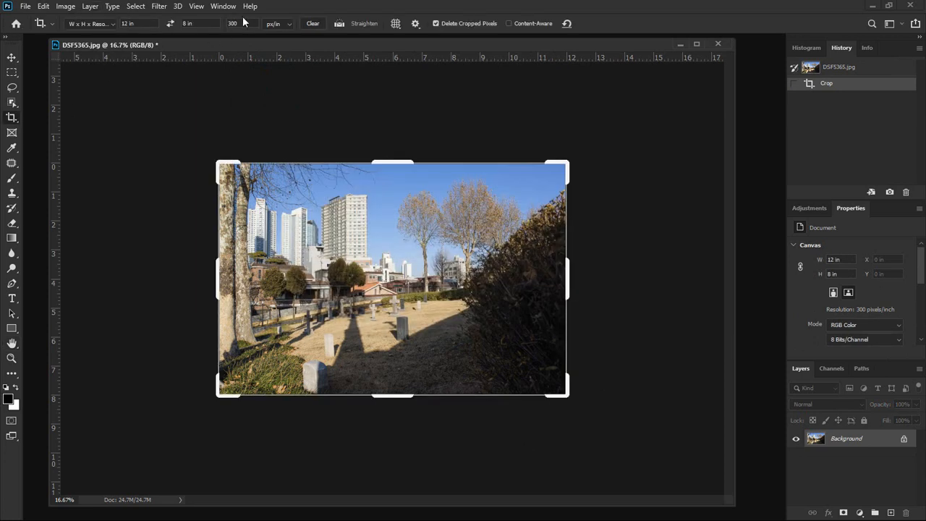
- Try a smaller crop at the Original Ratio by pulling in the lower-right corner, then cancel it
left_click(108, 24)
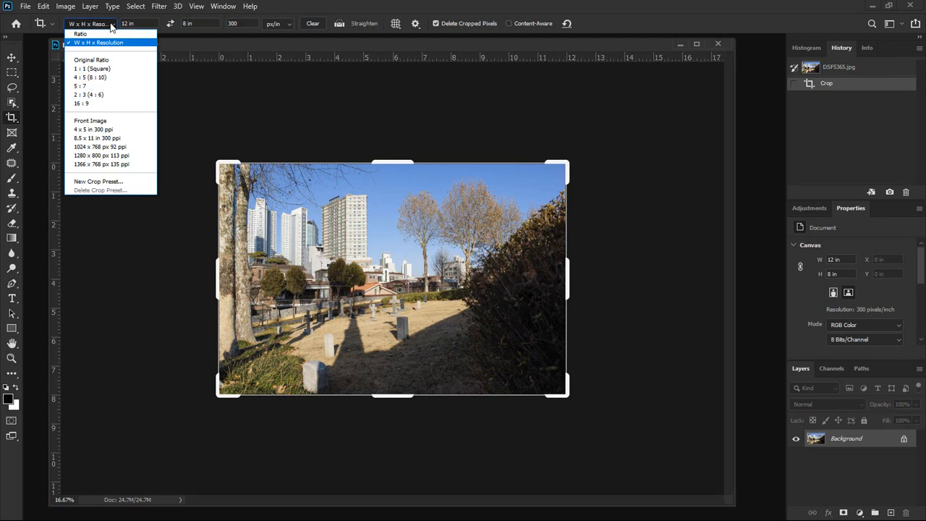
left_click(125, 62)
left_click_drag(565, 395, 549, 383)
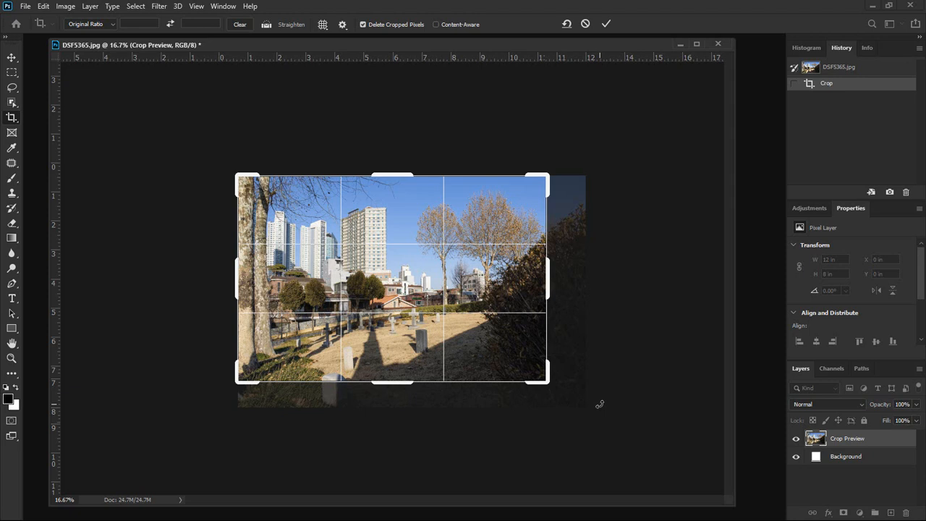
key("Escape")
- Set the crop to the Ratio option with its values cleared so the crop box is unconstrained
left_click(112, 27)
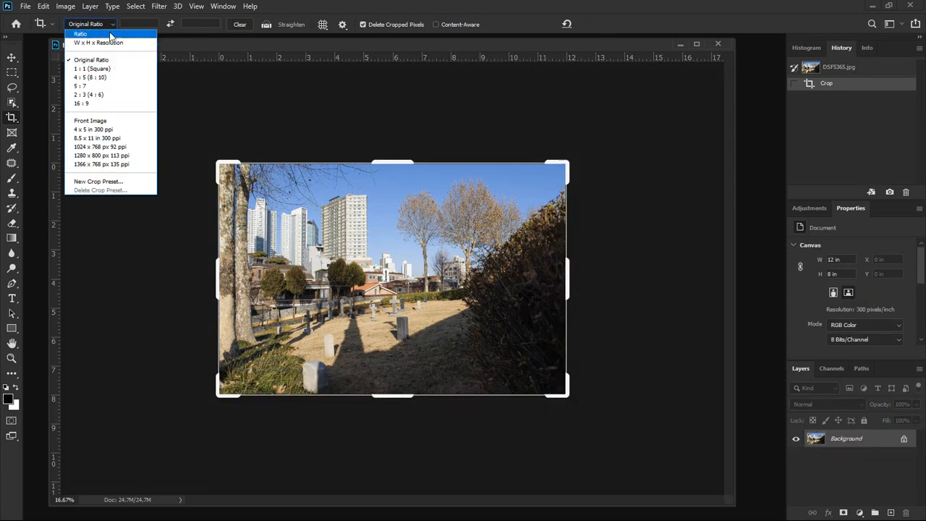
left_click(112, 34)
left_click(245, 26)
left_click(108, 26)
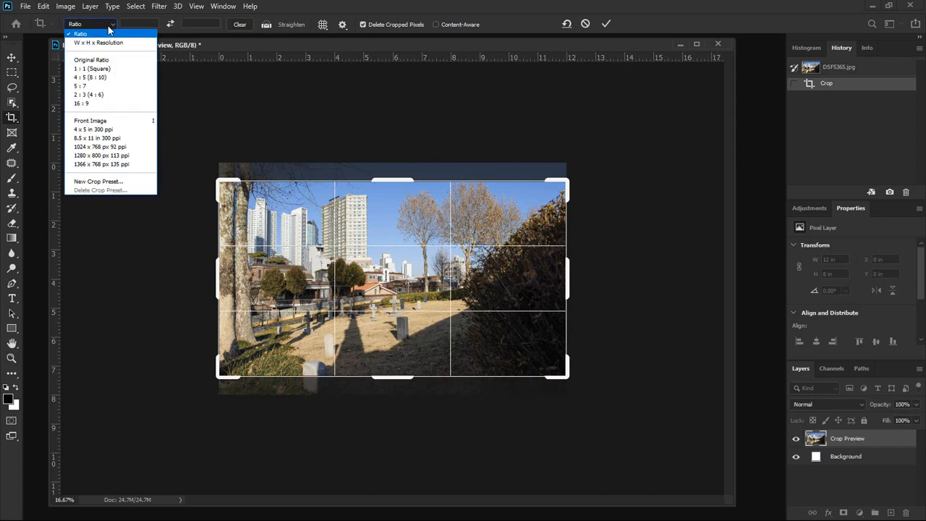
left_click(99, 34)
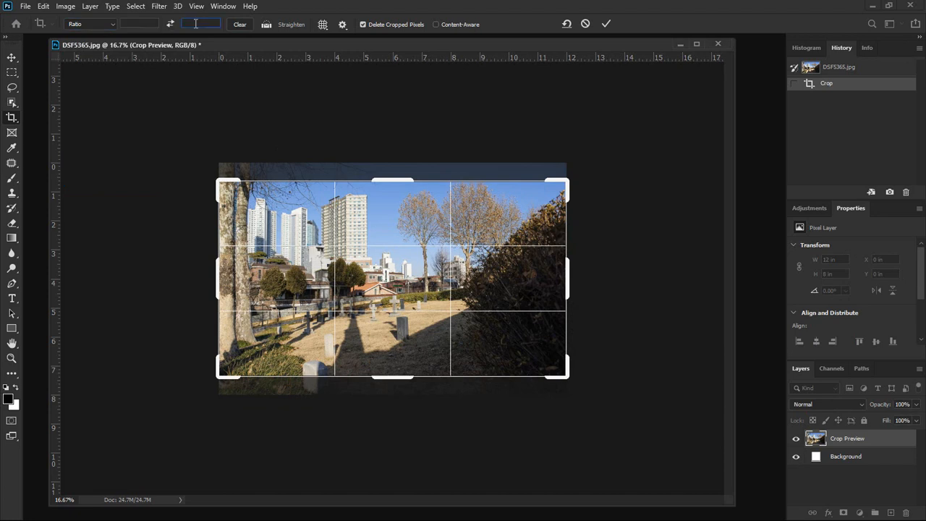
- Try an unconstrained crop by adjusting the crop box's top, bottom and right edges independently
left_click_drag(405, 185, 405, 169)
left_click_drag(405, 391, 402, 370)
left_click_drag(393, 193, 393, 198)
left_click_drag(389, 365, 388, 371)
left_click_drag(565, 282, 555, 279)
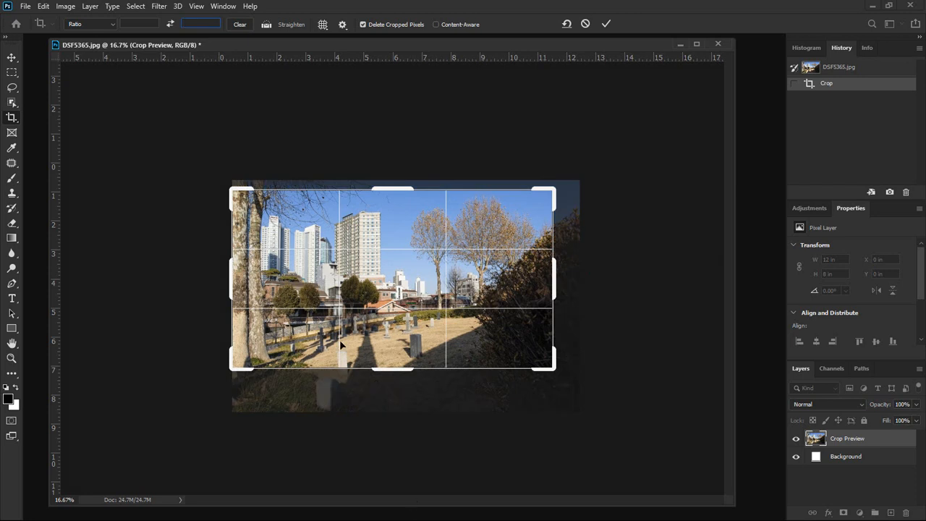
- Try the Original Ratio crop option and shrink the crop box slightly from its lower-right corner
left_click(111, 25)
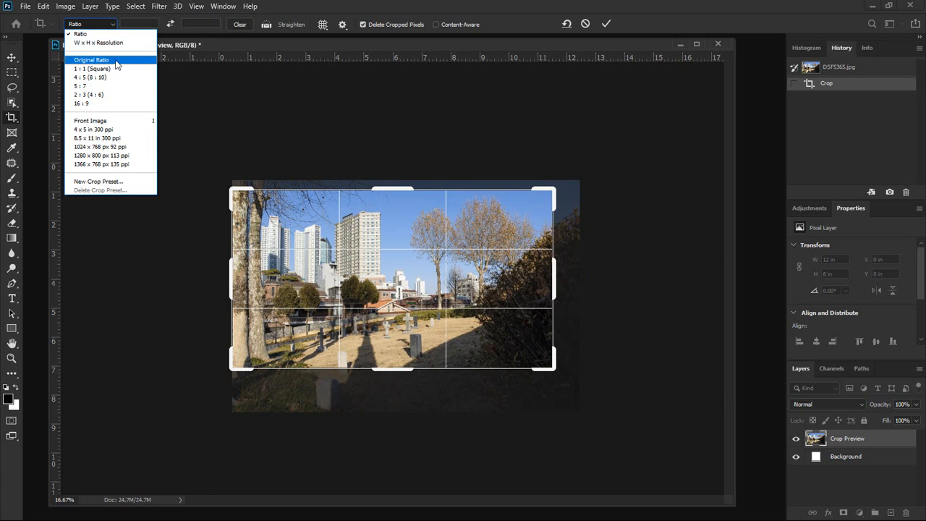
left_click(115, 60)
mouse_move(548, 386)
left_mouse_down()
mouse_move(583, 397)
mouse_move(542, 378)
left_mouse_up()
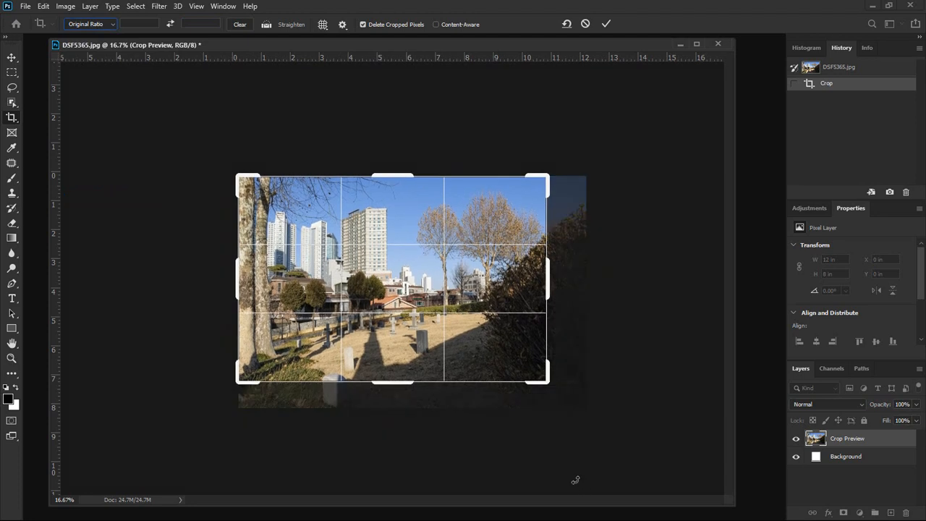
- Switch the crop option to Ratio and try a custom aspect ratio of 10 to 5
left_click(115, 27)
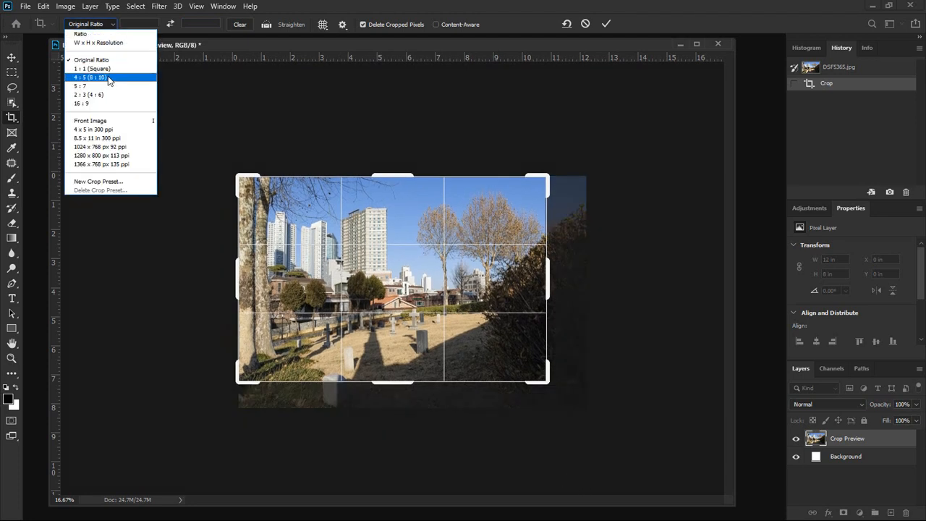
left_click(81, 34)
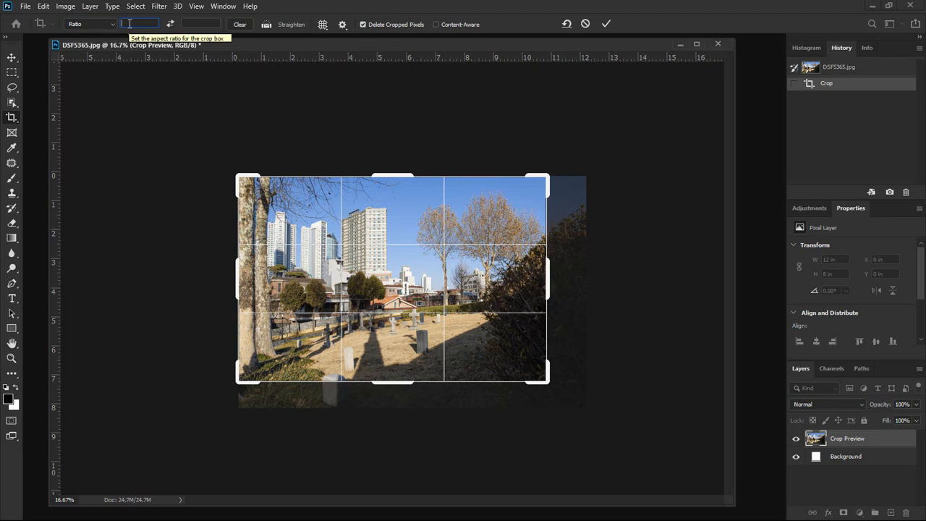
type("10")
key("Tab")
type("5")
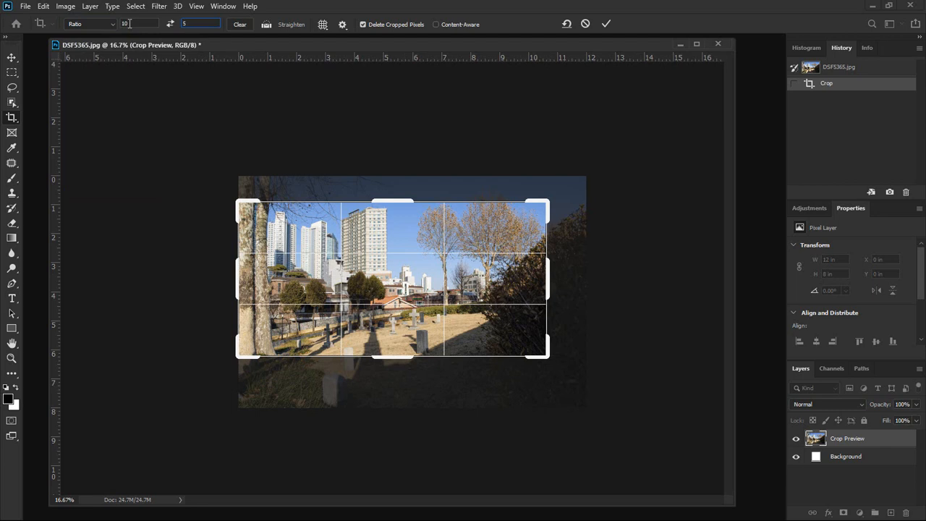
- Try a 2 to 1 crop ratio and enlarge the crop box from its corners to cover most of the photo's width
left_click(130, 24)
type("2")
key("Tab")
type("1")
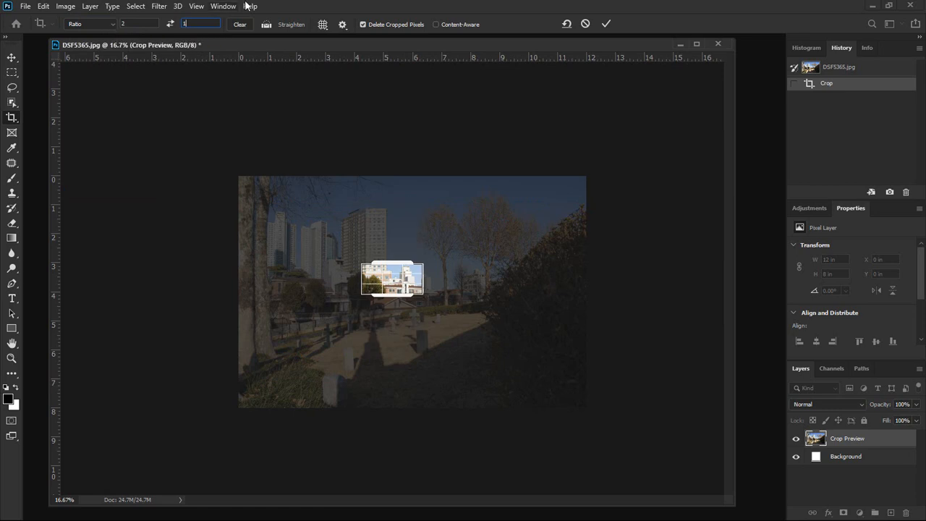
left_click_drag(422, 263, 493, 227)
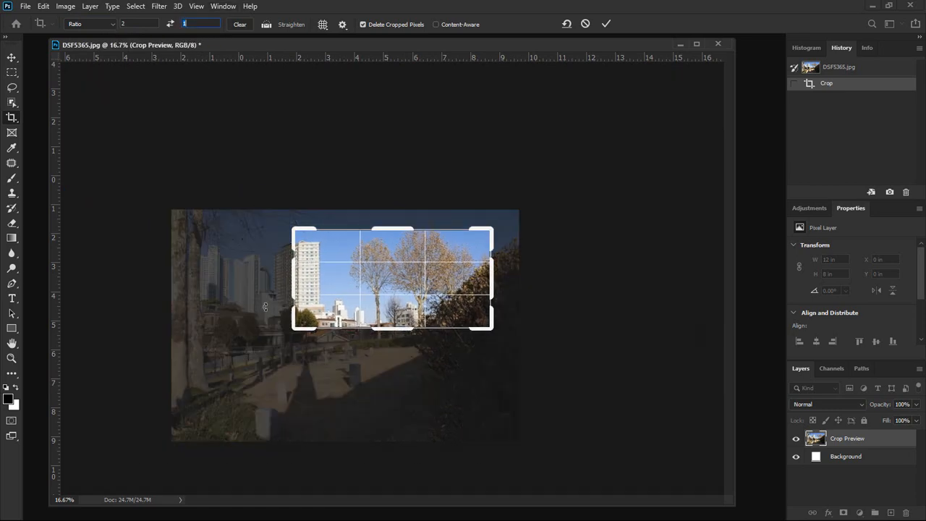
left_click_drag(292, 330, 190, 379)
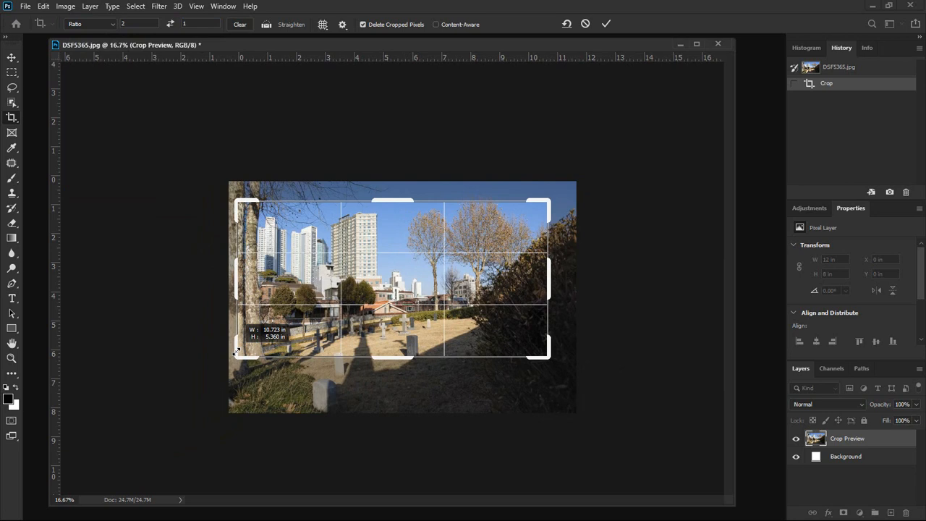
left_click_drag(550, 203, 567, 193)
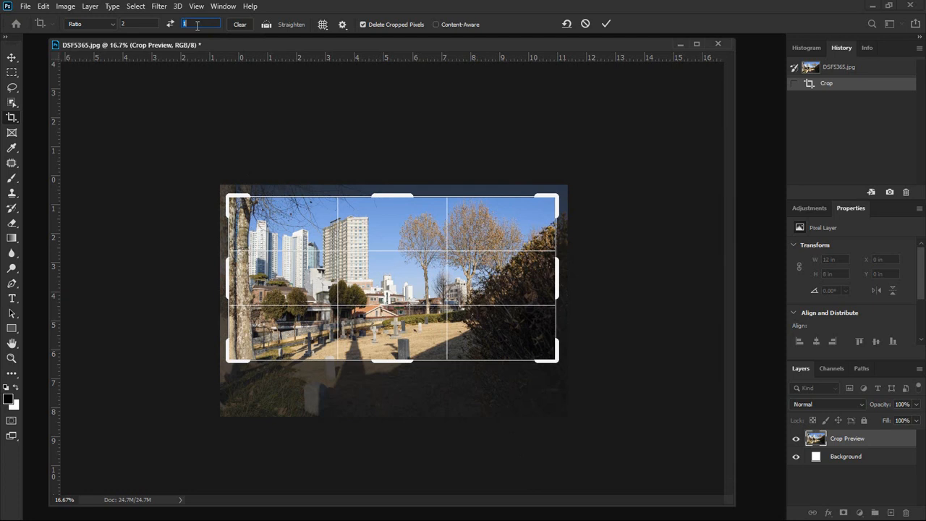
- Set the crop to W x H x Resolution with 10 in width, 8 in height and 300 px/in
left_click(112, 25)
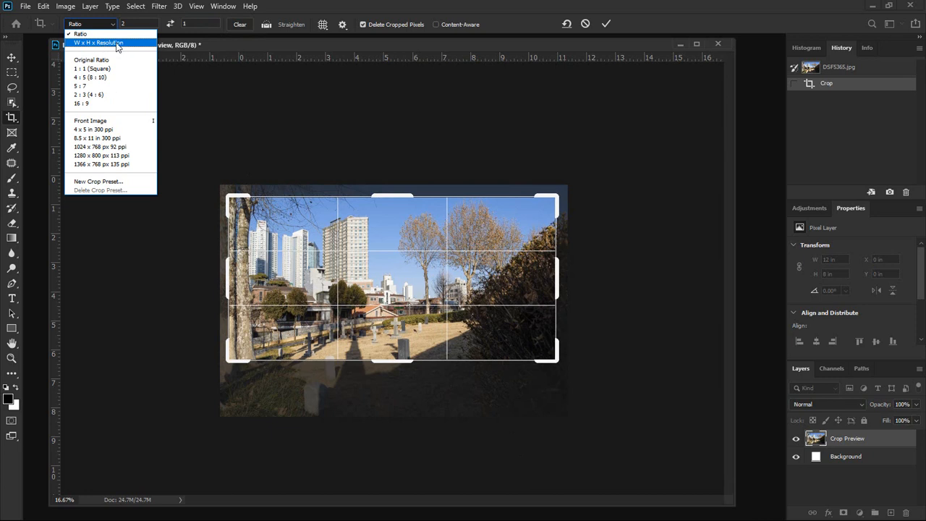
left_click(108, 43)
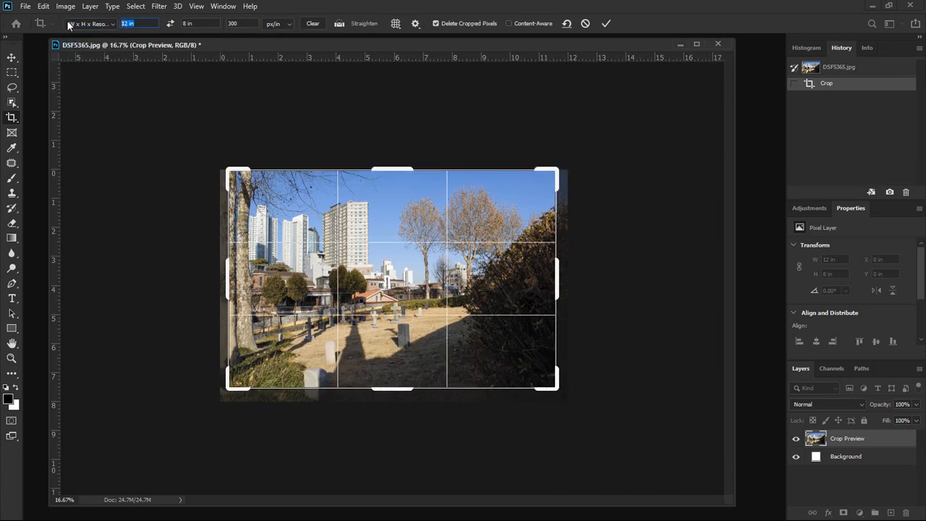
type("10")
key("Tab")
key("Tab")
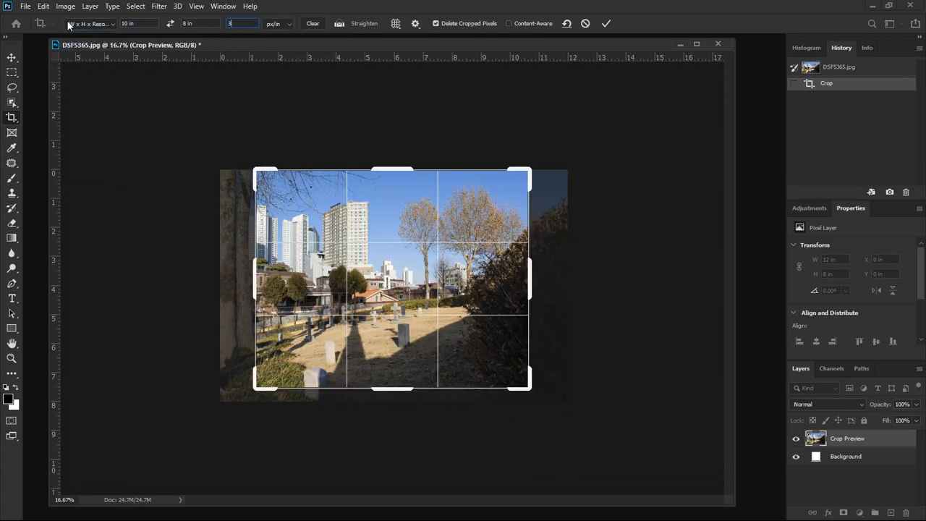
- Enlarge the crop box to the photo's full height, shift the photo right to include the tree trunk, and apply the crop
left_click_drag(535, 393, 538, 396)
left_click_drag(482, 306, 508, 306)
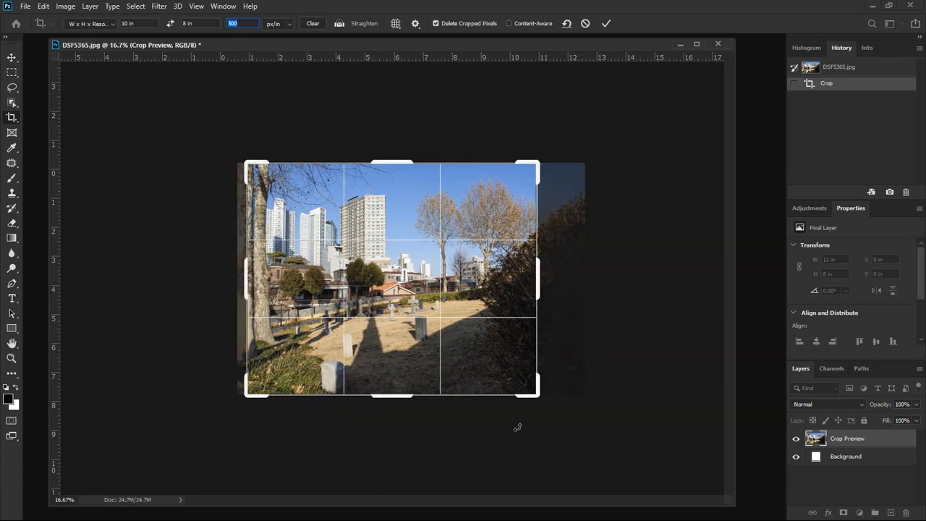
key("Return")
key("Return")
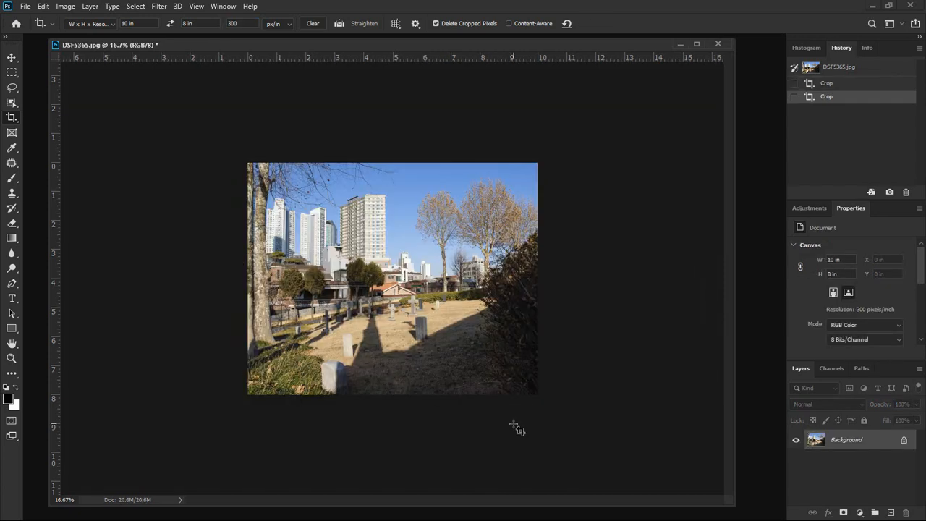